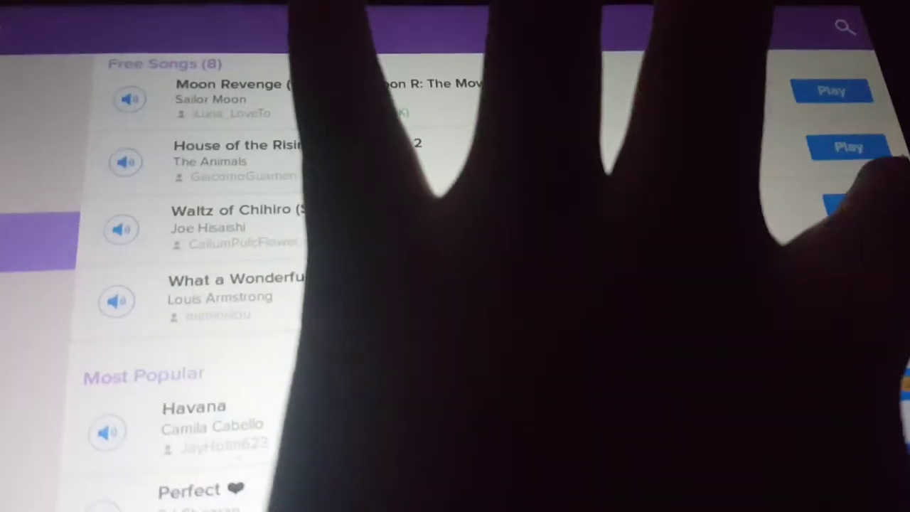
Start a free song from the Free Songs list and dismiss the free-content notice with OK
left_click(849, 205)
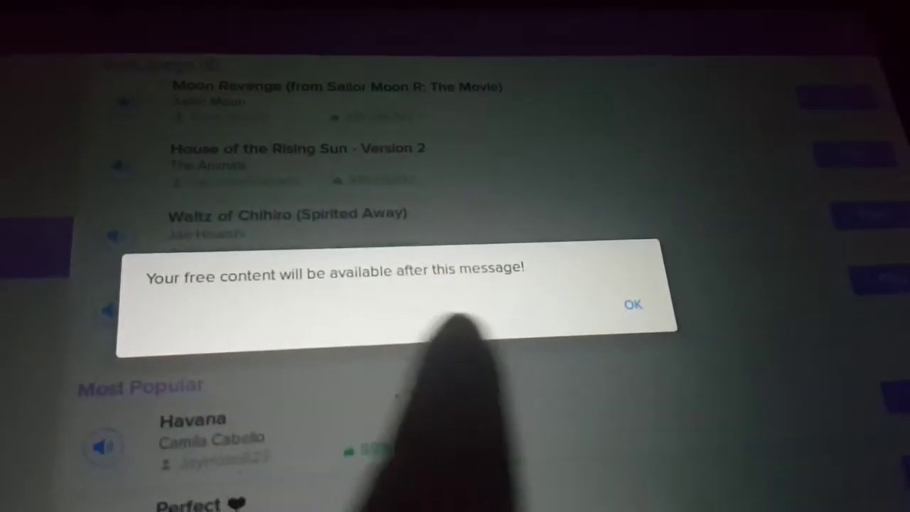
left_click(633, 305)
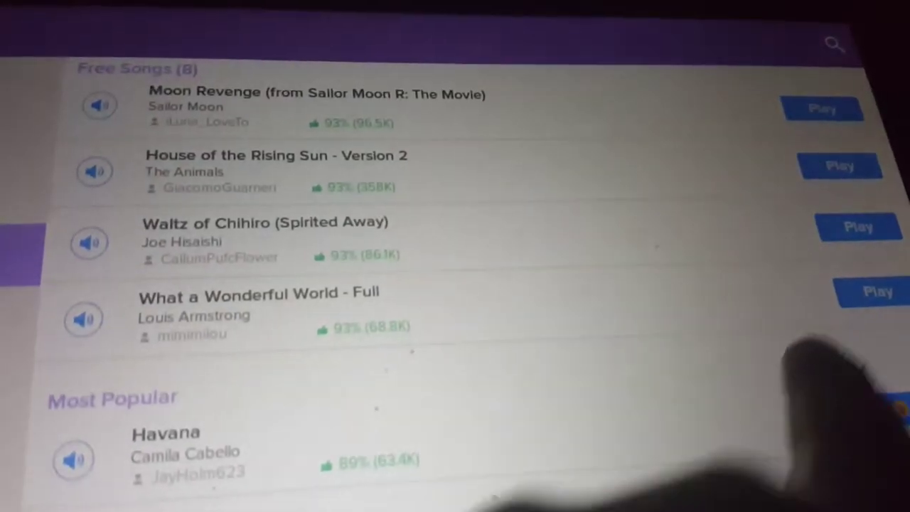